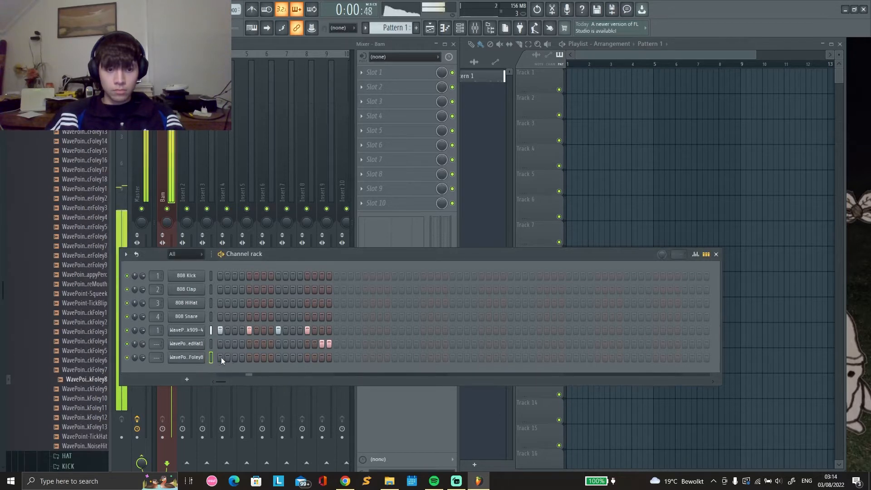
Add hits on steps 3, 7 and 11 of the Foley8 channel.
click(234, 357)
click(264, 357)
click(292, 357)
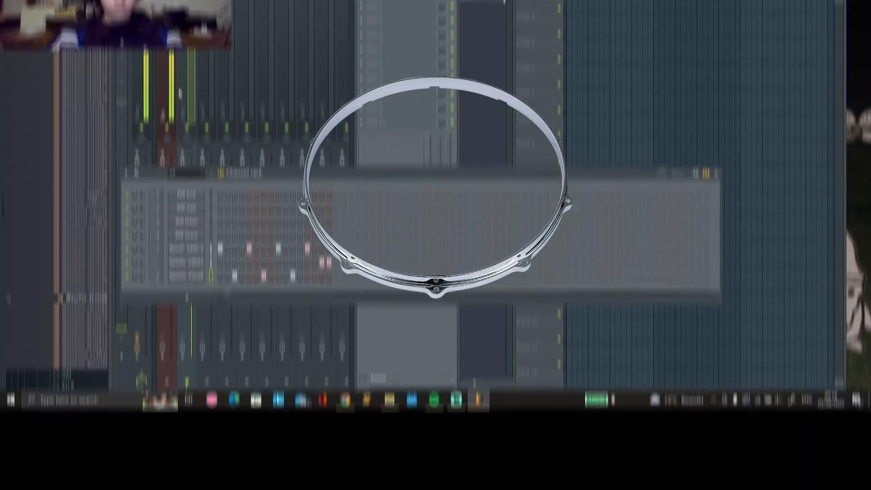
Name mixer insert 2 Tik, colour it brown #9F3B35, and return to the channel rack.
right_click(182, 179)
click(218, 68)
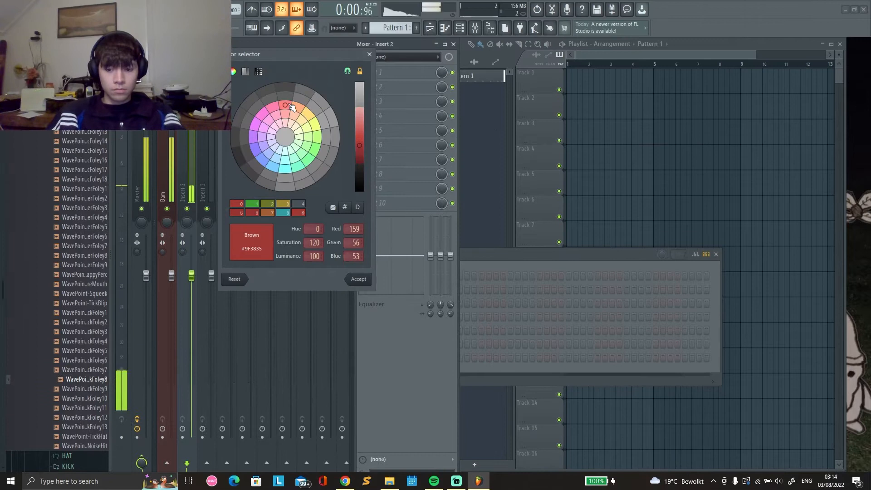
key(Return)
key(Return)
click(467, 257)
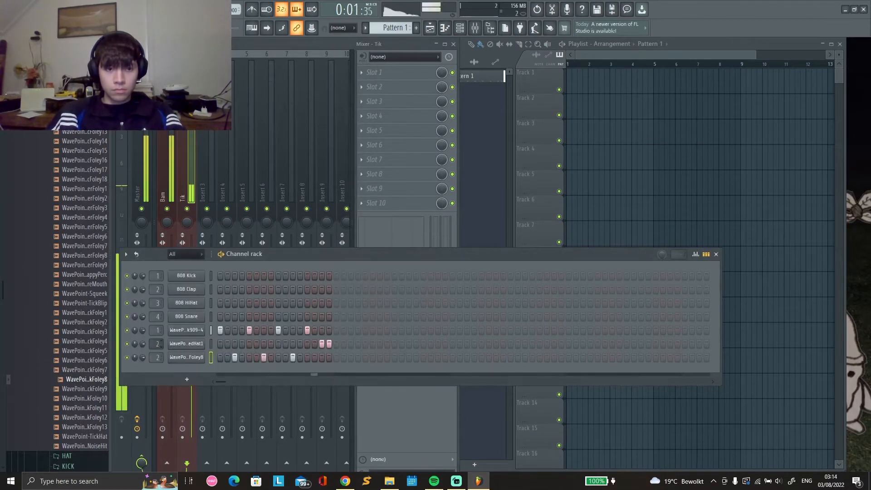
Label mixer insert 3 TiTi in the same brown and load Fruity Limiter on the Bam track.
right_click(205, 120)
click(235, 65)
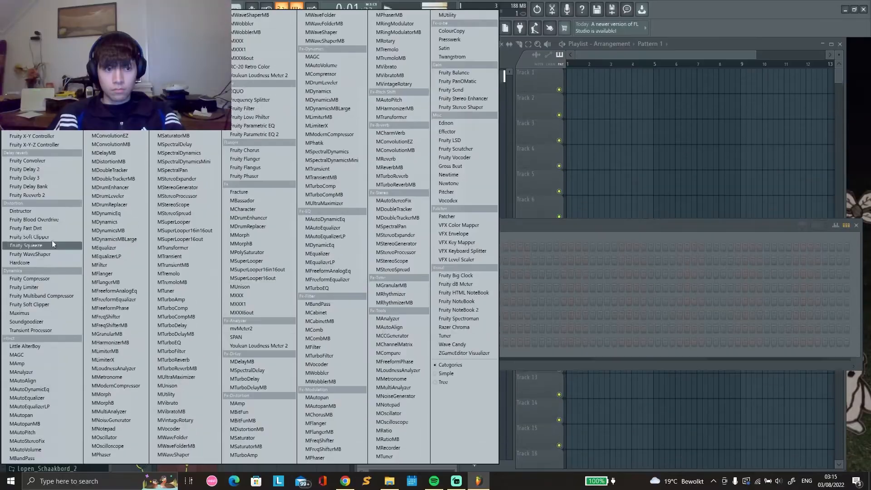
click(31, 287)
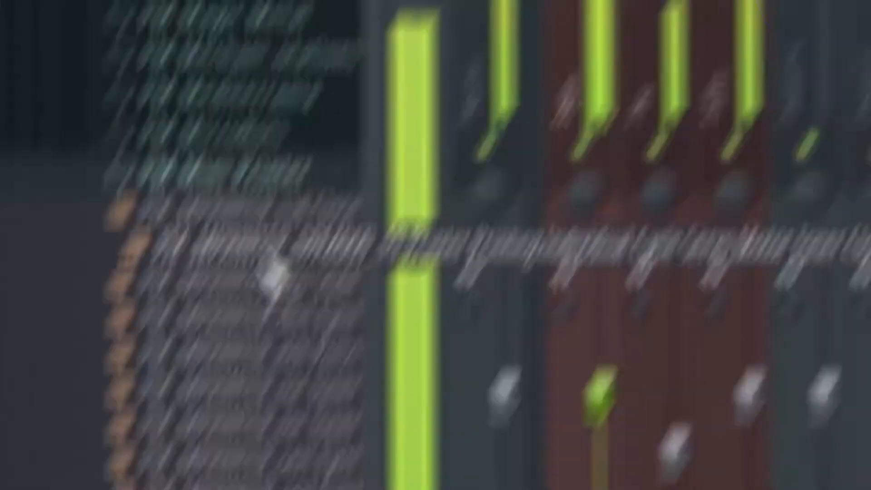
Place the PM_MPRINTER_DPA4060_19 printer sample at the start of playlist Track 2 and play it against the drum pattern.
drag(271, 259, 432, 219)
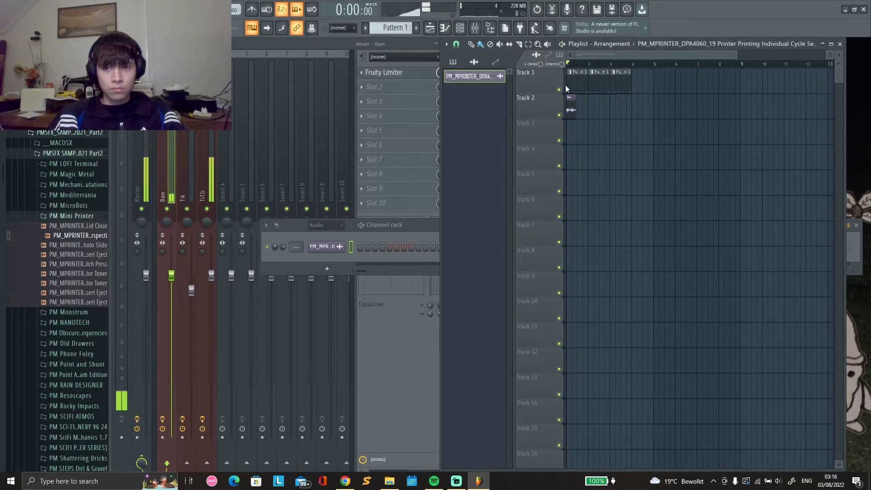
key(space)
scroll(554, 167, up, 7)
key(space)
key(space)
key(space)
key(space)
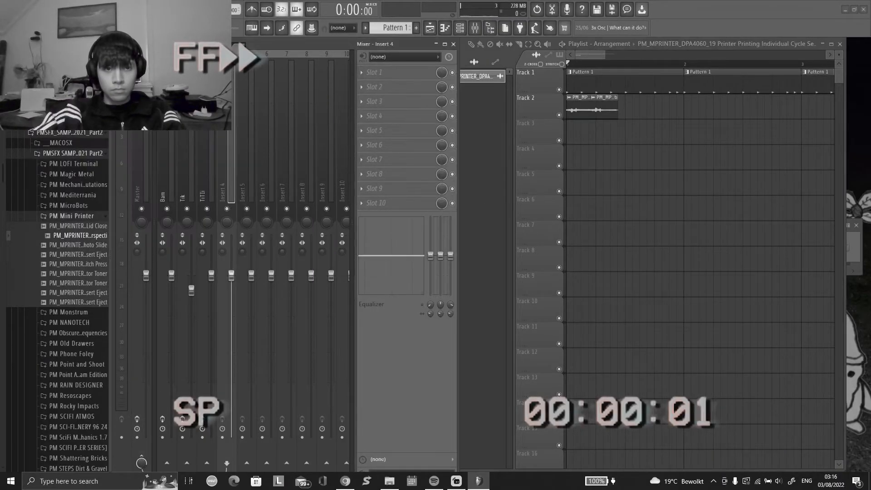
Add Fruity Delay 3 to the printer's mixer track and list the patterns in the playlist's picker.
click(384, 76)
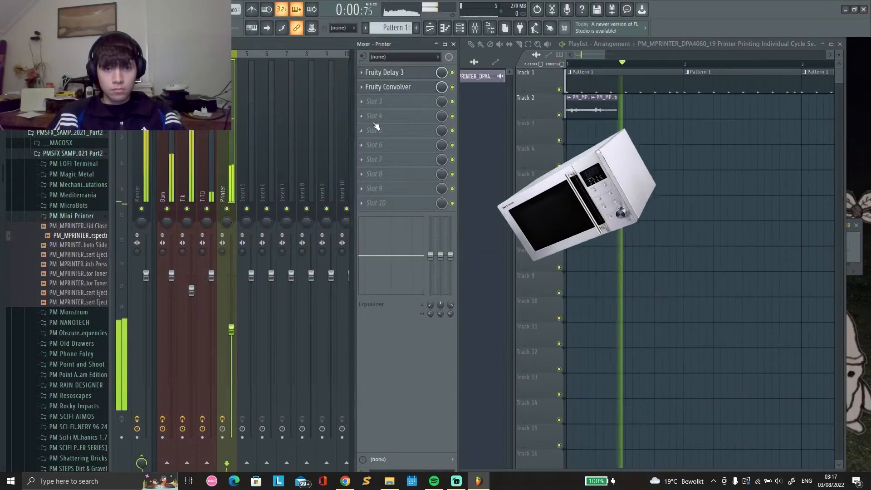
click(638, 234)
right_click(641, 236)
scroll(623, 230, down, 5)
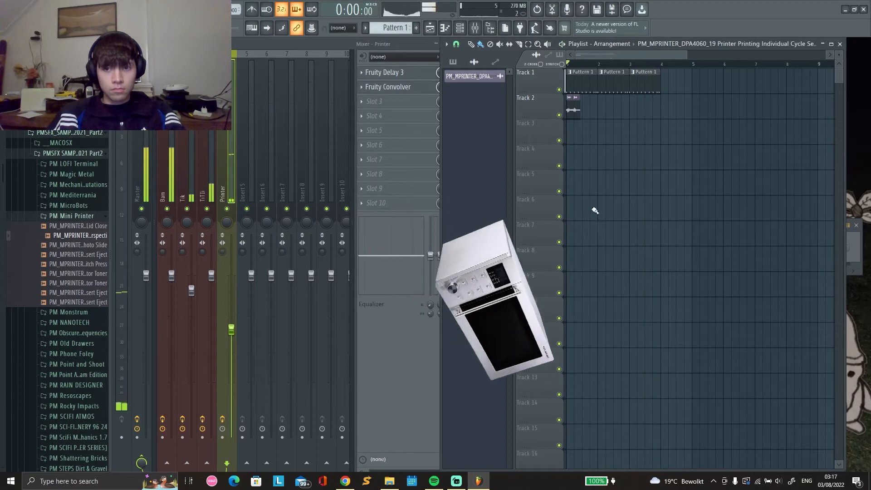
click(453, 62)
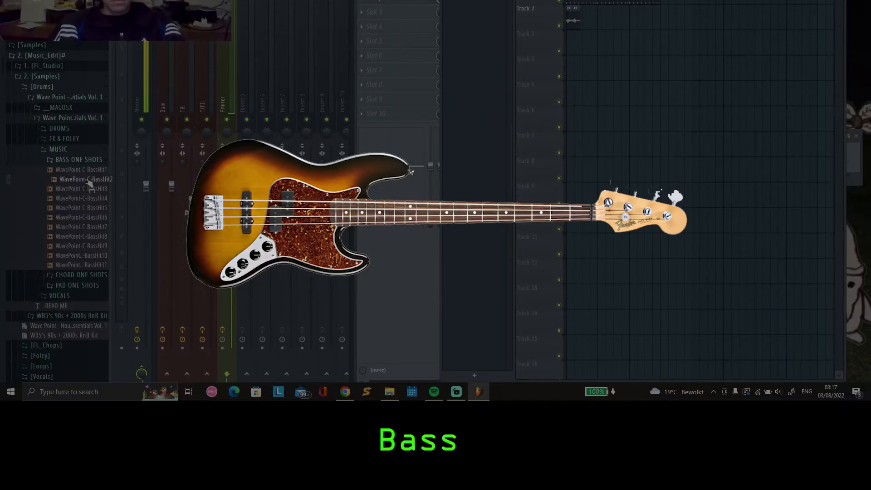
Add the WavePoint-C-BassHit6 sample as a new channel and open its piano roll.
key(F6)
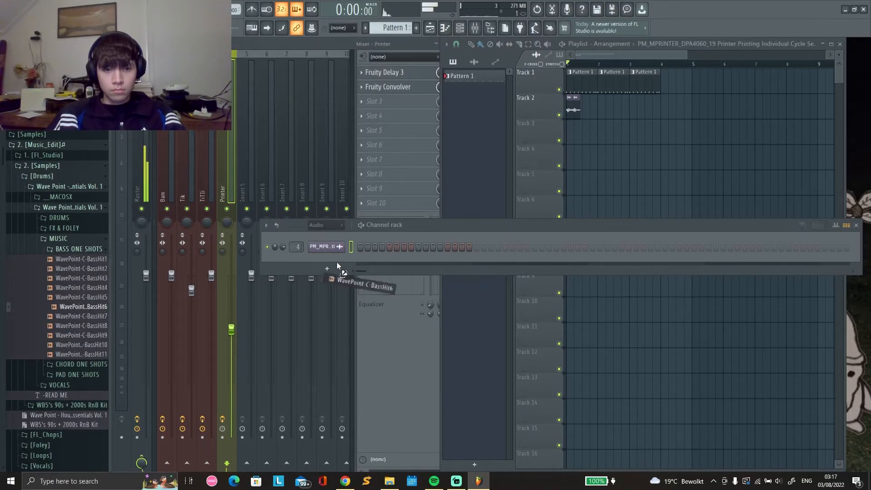
drag(337, 263, 336, 269)
key(F7)
Start the bass line in bar 1 with three spaced G5 notes followed by an F5 note.
click(241, 228)
drag(276, 253, 286, 253)
click(317, 252)
click(338, 269)
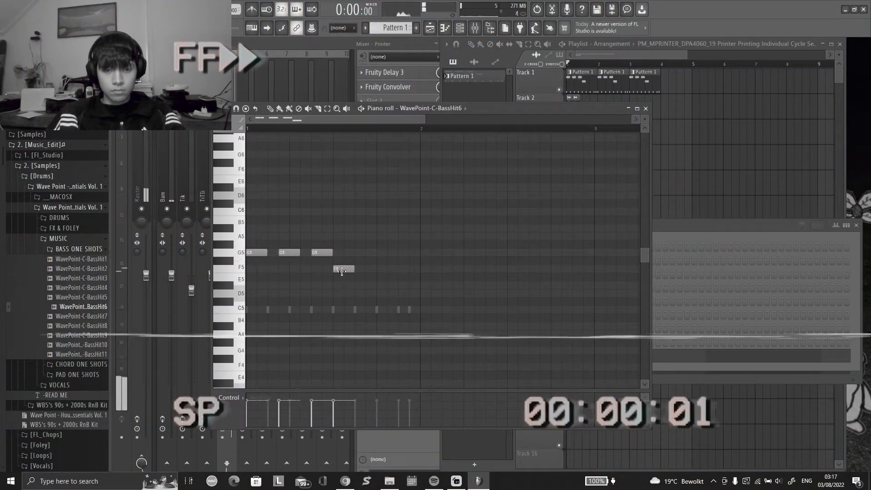
Fill the rest of bar 1 with back-to-back F5 bass notes and add two G#5 notes at the start of bar 2.
drag(339, 269, 361, 269)
key(space)
click(393, 269)
click(425, 245)
click(458, 244)
drag(458, 245, 447, 244)
drag(360, 269, 339, 269)
drag(393, 269, 360, 269)
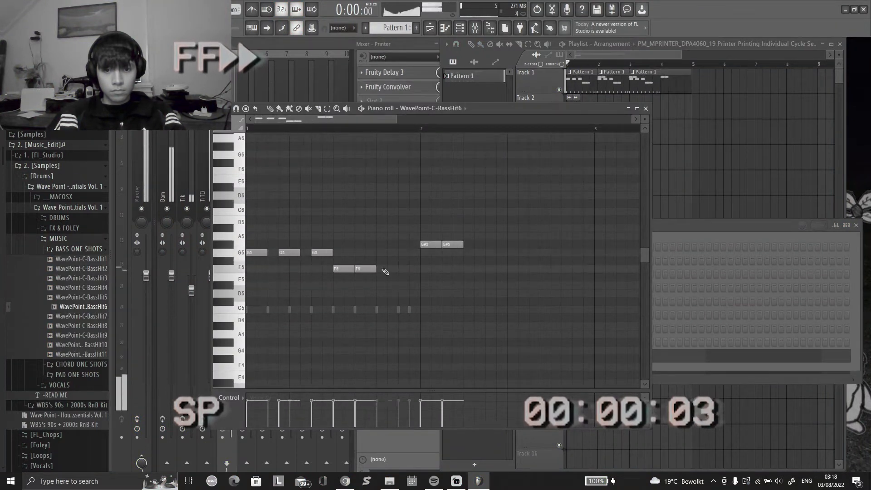
click(382, 269)
click(404, 269)
key(F7)
click(582, 73)
key(F7)
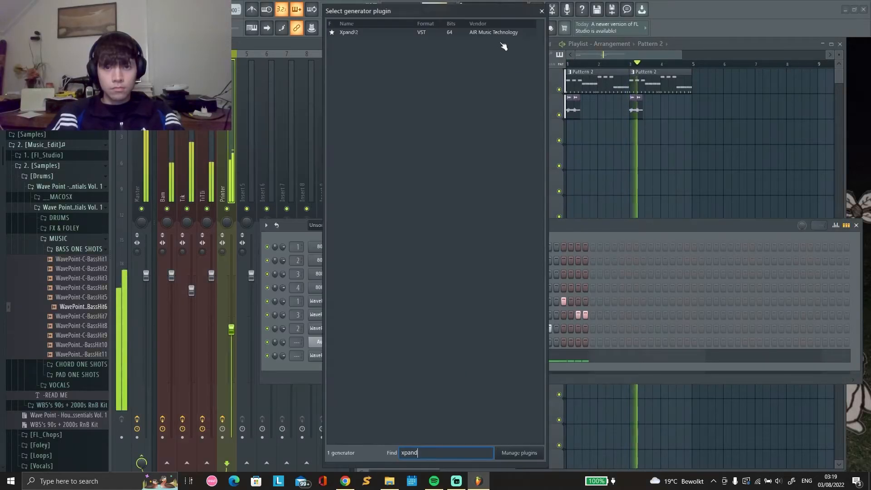
Load the Xpand!2 generator and try pad presets such as Power Chord Pad from its preset library.
click(491, 32)
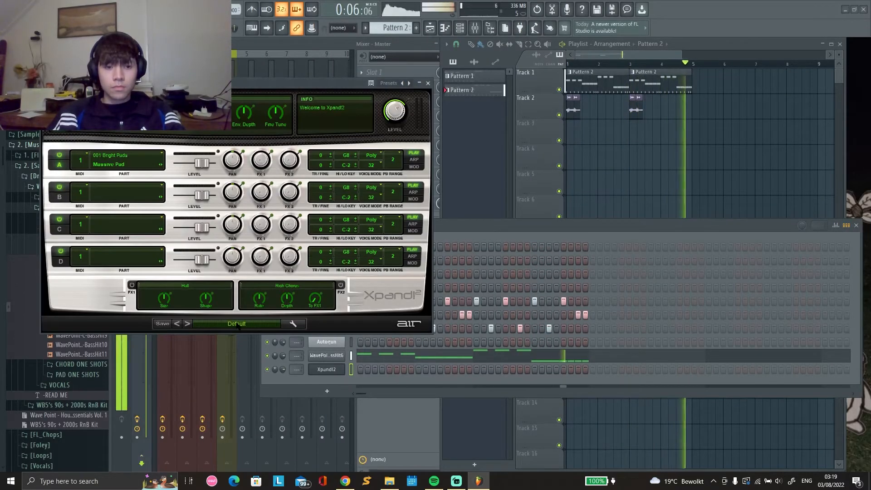
click(241, 323)
mouse_move(226, 308)
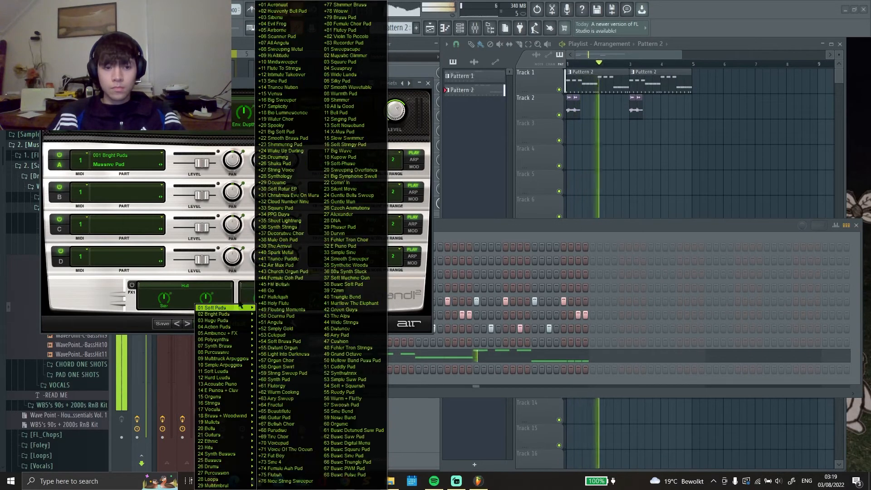
click(279, 271)
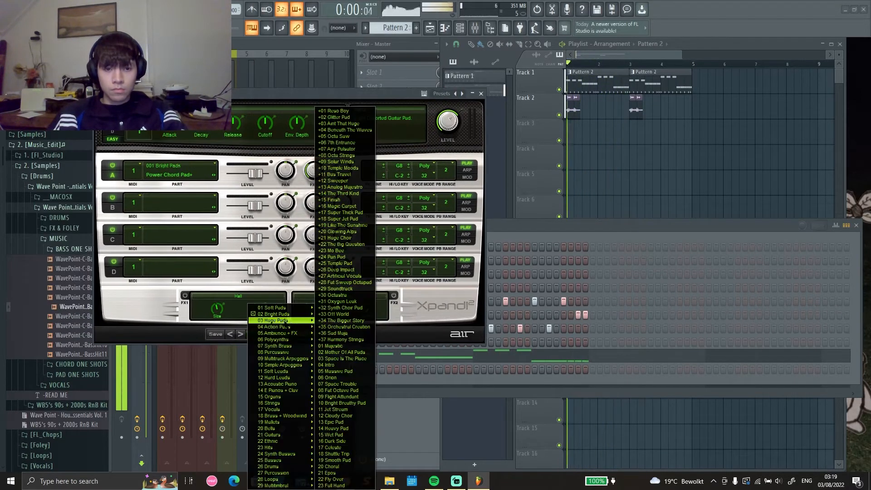
click(335, 195)
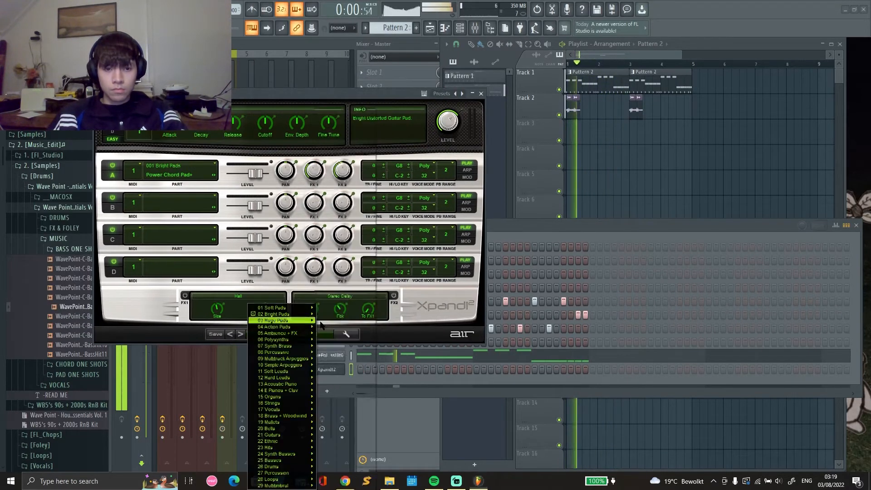
click(254, 335)
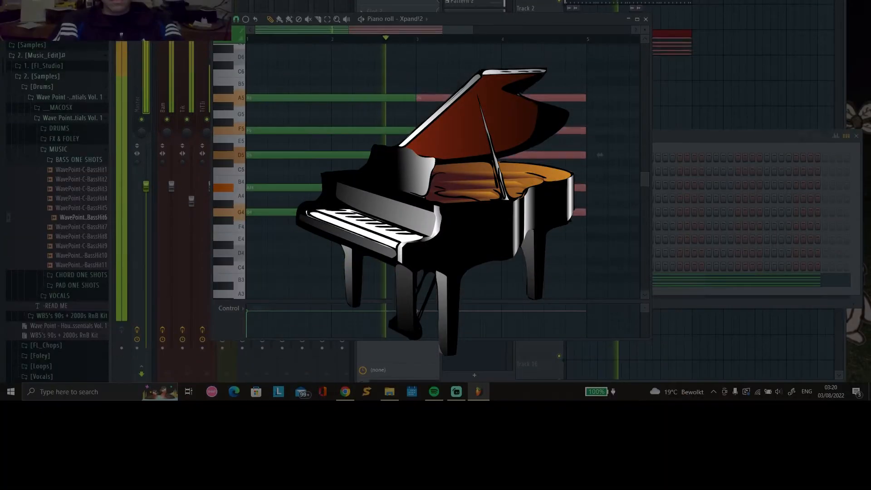
Transpose the second Xpand!2 chord up two semitones to A4, C5, E5, G5 and B5, and play it back.
drag(599, 155, 600, 146)
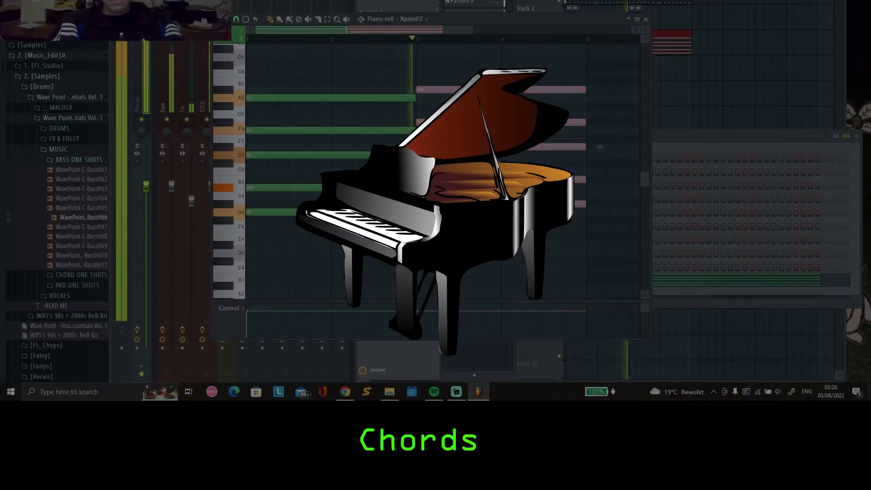
key(shift+Up)
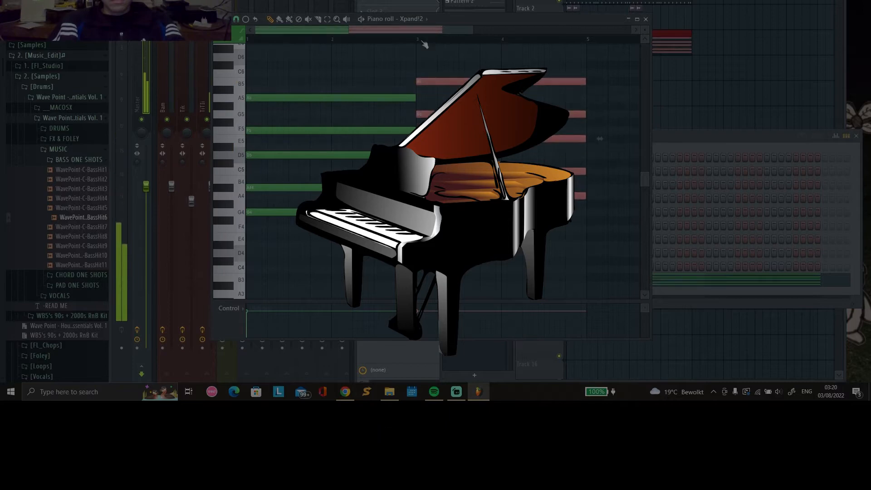
click(420, 41)
key(space)
ctrl+click(417, 248)
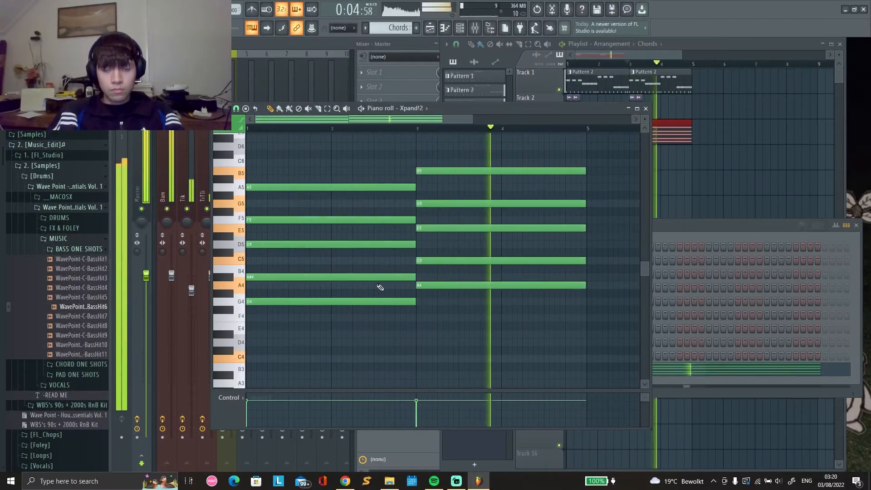
Try the second chord three semitones lower, from F#4 up to G#5, and listen to it.
key(space)
key(space)
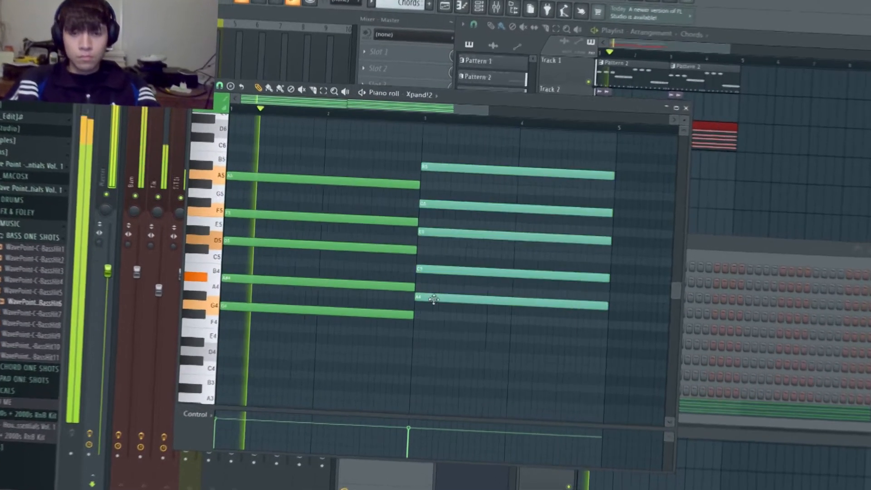
drag(429, 289, 434, 317)
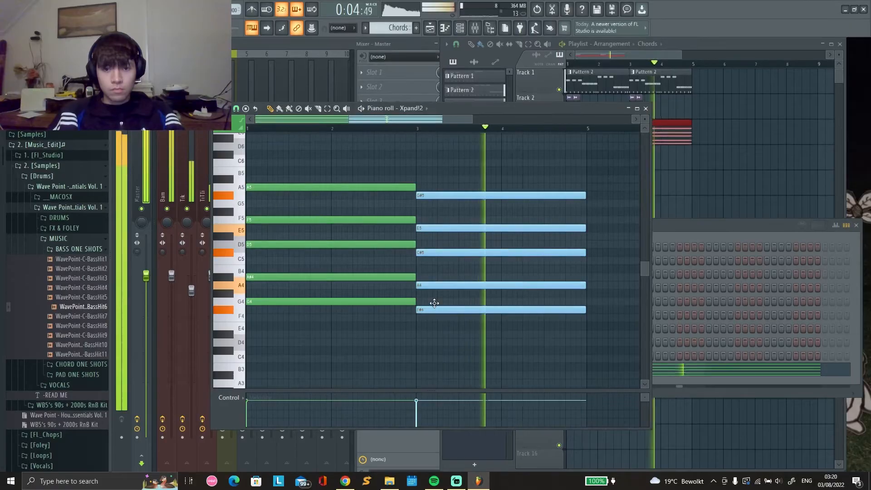
drag(407, 421, 418, 393)
key(ctrl+d)
key(space)
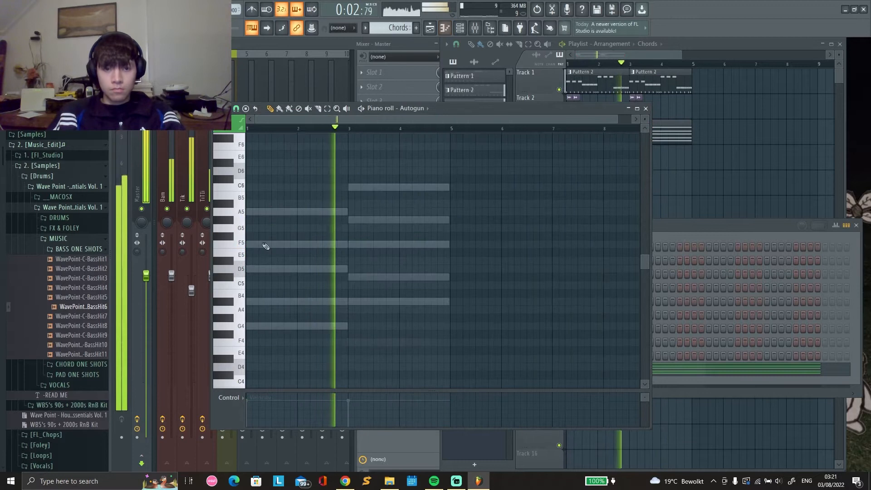
Write a short G5 note at bar 1 and a short C5 note at bar 3 for Autogun, and close the piano roll.
click(251, 227)
drag(347, 228, 251, 230)
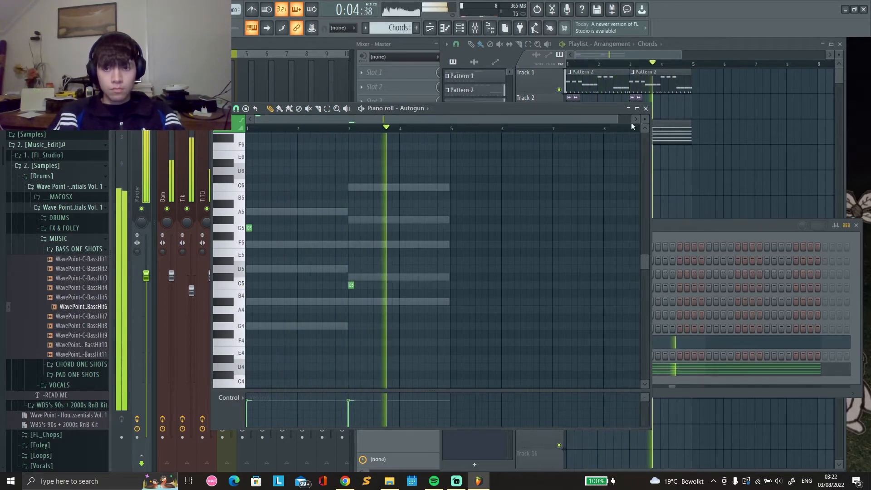
click(645, 109)
Route the Autogun and Xpand!2 channels to their own mixer inserts, and label insert 5 Pad in green.
drag(298, 342, 297, 330)
drag(298, 369, 302, 293)
right_click(255, 138)
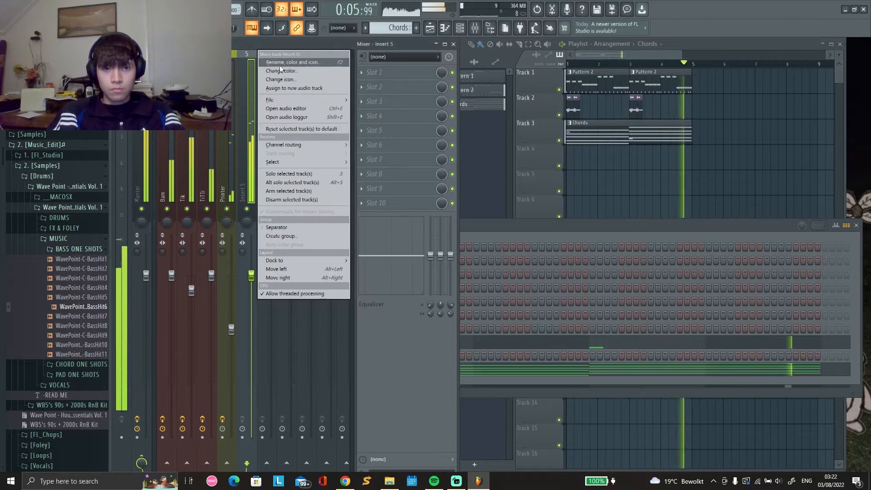
click(282, 68)
click(352, 105)
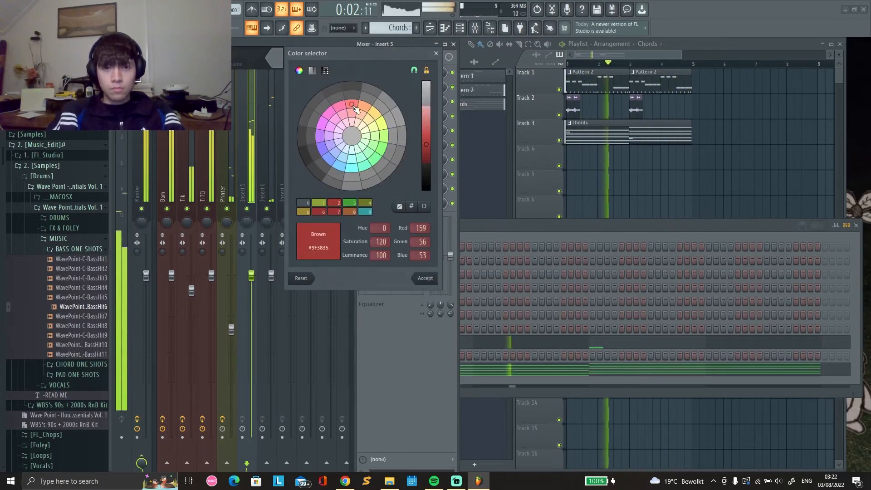
double_click(379, 160)
key(Return)
key(Return)
key(Return)
Name mixer insert 6 Jah and colour it green.
right_click(268, 140)
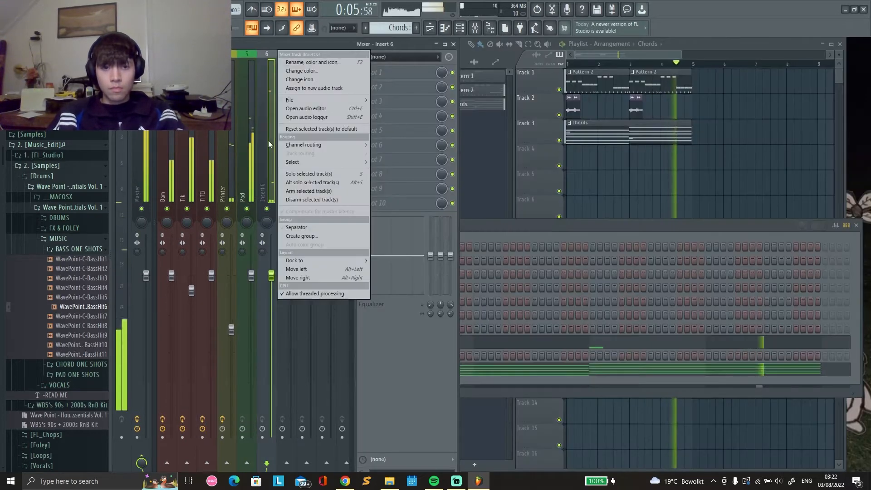
click(305, 63)
Load Fruity Limiter and Fruity parametric EQ 2 in the first two effect slots of the Pad track.
right_click(245, 145)
click(362, 72)
click(361, 87)
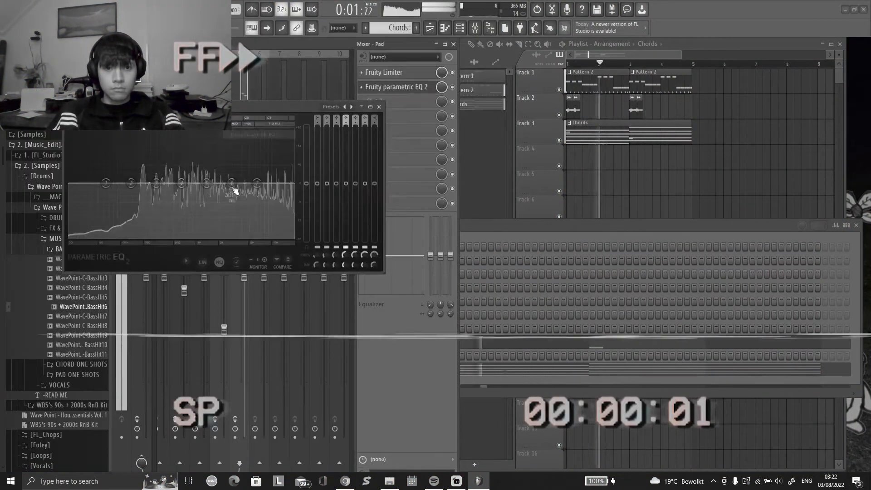
Pull down the highest and lowest bands of the Pad track's EQ and lower the track's volume fader slightly.
drag(257, 183, 263, 231)
drag(106, 183, 111, 234)
click(378, 107)
drag(244, 278, 244, 300)
Load Fruity Delay 3 in the first effect slot of the Jah track and listen to it.
click(264, 145)
click(361, 72)
click(36, 147)
key(space)
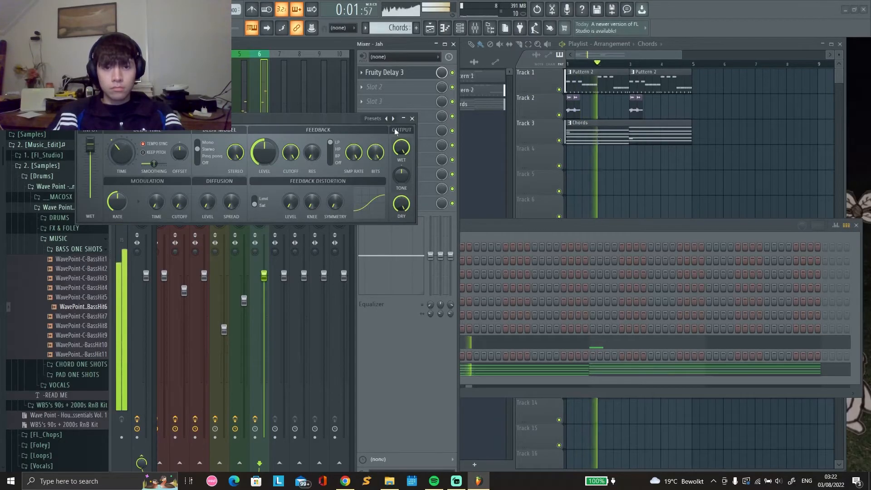
click(411, 119)
Add a second Fruity Delay 3 to the Jah track with a reduced wet level.
click(368, 102)
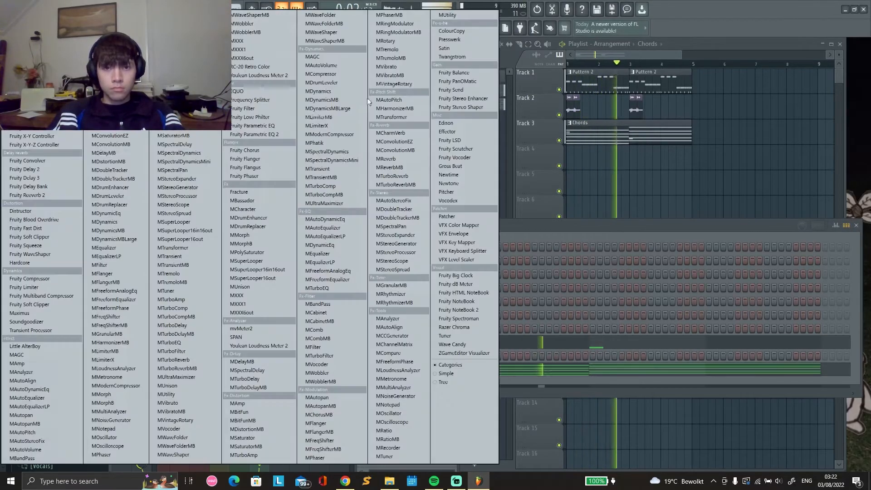
click(52, 178)
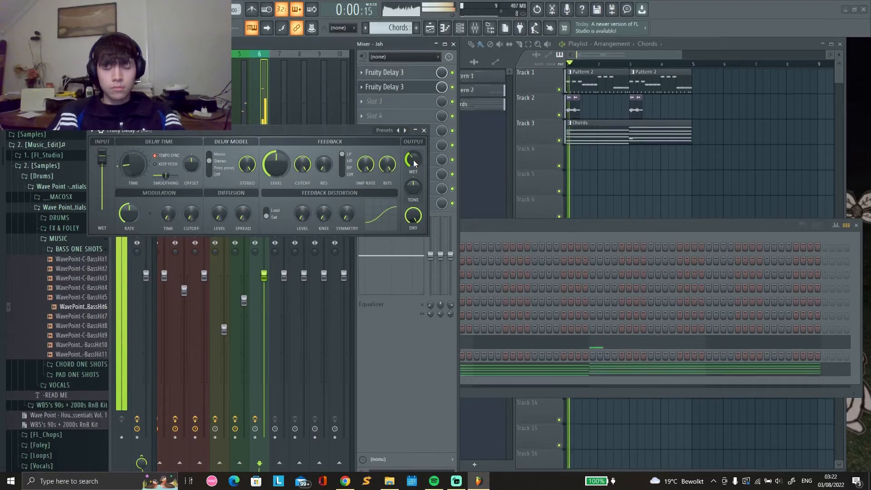
click(424, 130)
Add Fruity parametric EQ 2 in the Jah track's third slot and cut the low and high ends.
click(374, 101)
click(121, 192)
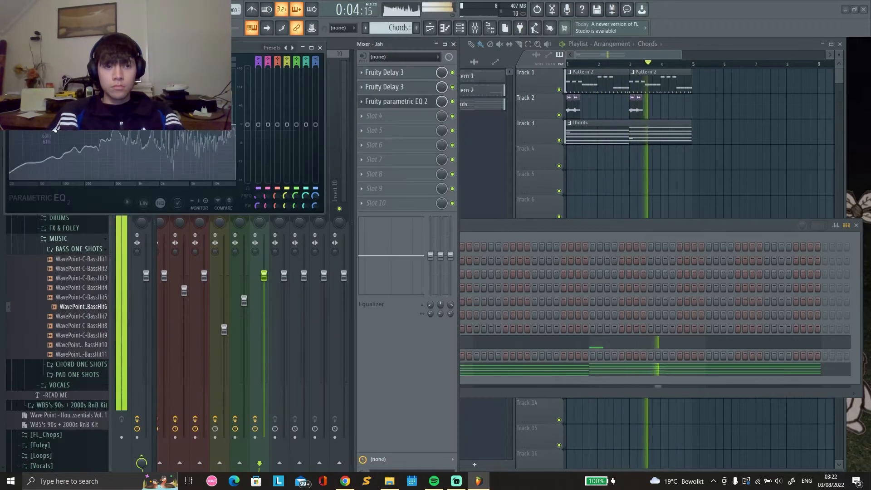
drag(54, 130, 107, 177)
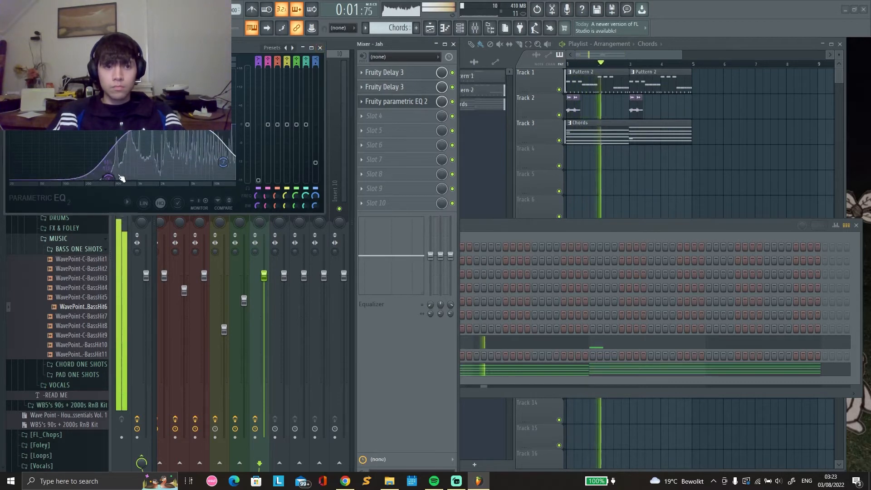
Set the low band of the Jah track's parametric EQ 2 to a high pass filter and close the EQ.
mouse_move(124, 206)
click(158, 230)
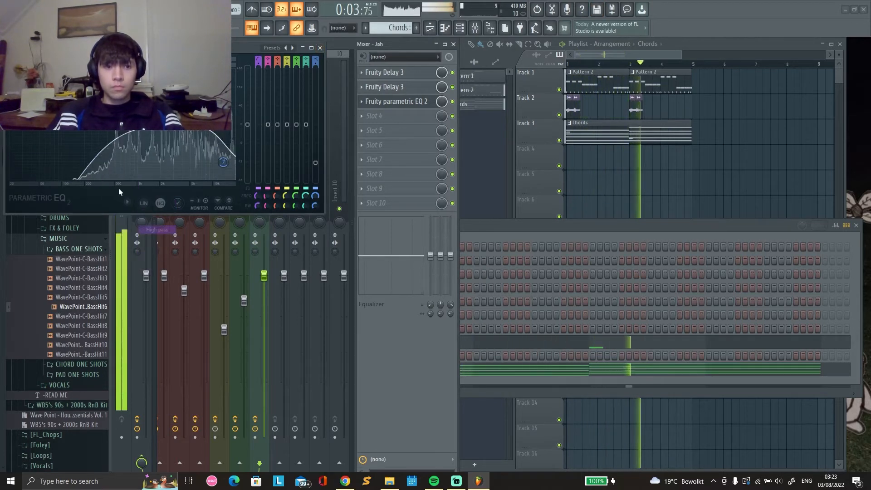
click(320, 48)
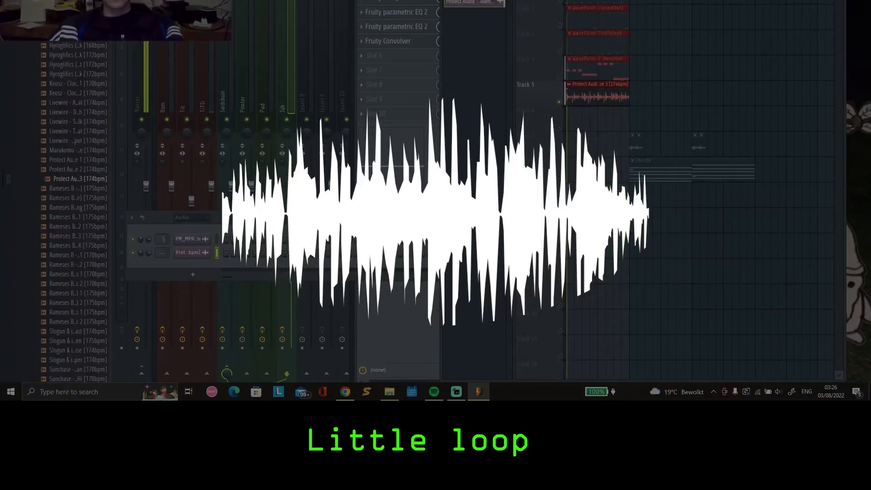
Clear the clip selection in the playlist and open the channel settings of the Alien Bounce 3 loop on Track 5.
key(space)
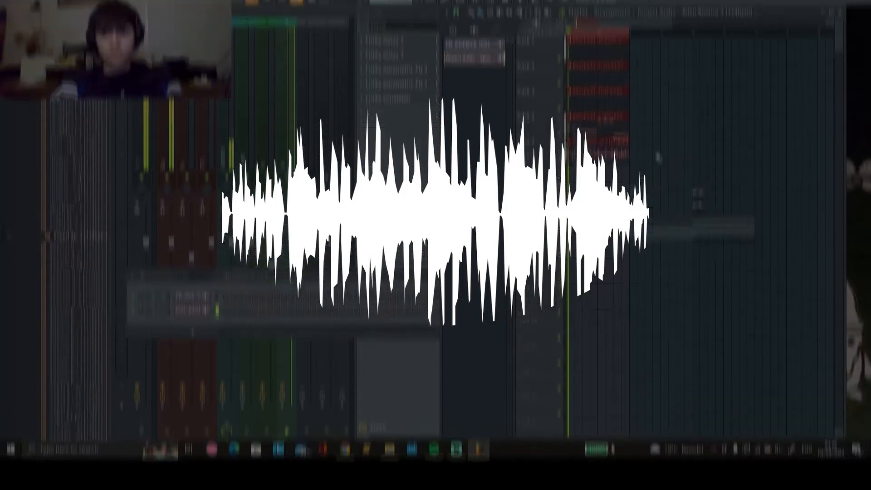
click(662, 98)
right_click(663, 98)
click(648, 116)
right_click(655, 117)
double_click(607, 184)
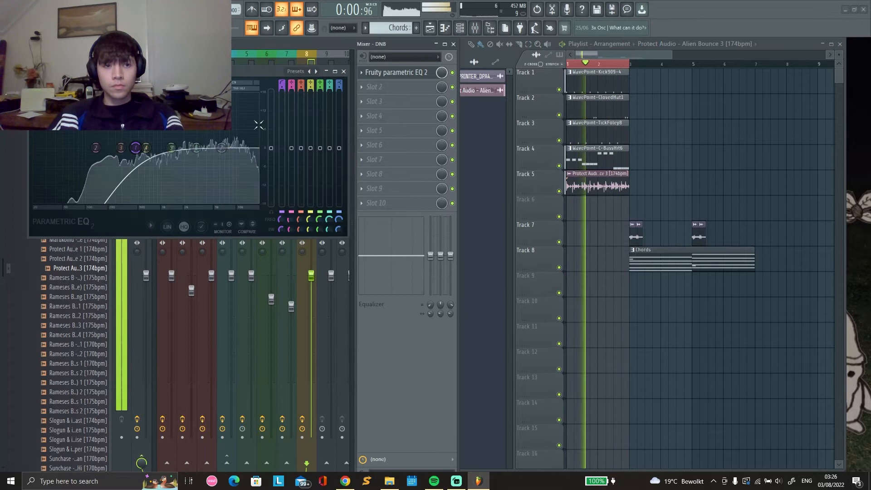
Close the DNB track's EQ and lower the DNB volume fader.
click(343, 71)
drag(311, 276, 311, 308)
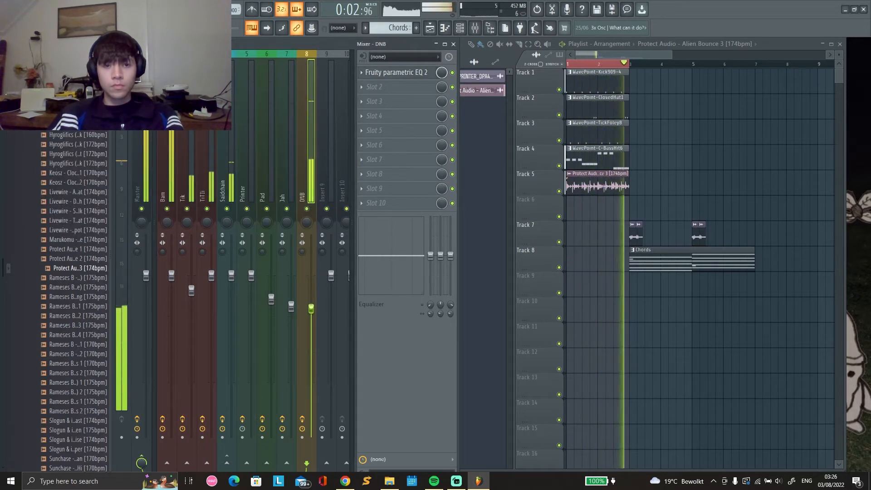
click(711, 180)
right_click(711, 180)
Move the Alien Bounce 3 loop to start at bar 3 and duplicate the Track 1 to 5 clips of bars 3–5 to bar 5.
ctrl+click(603, 66)
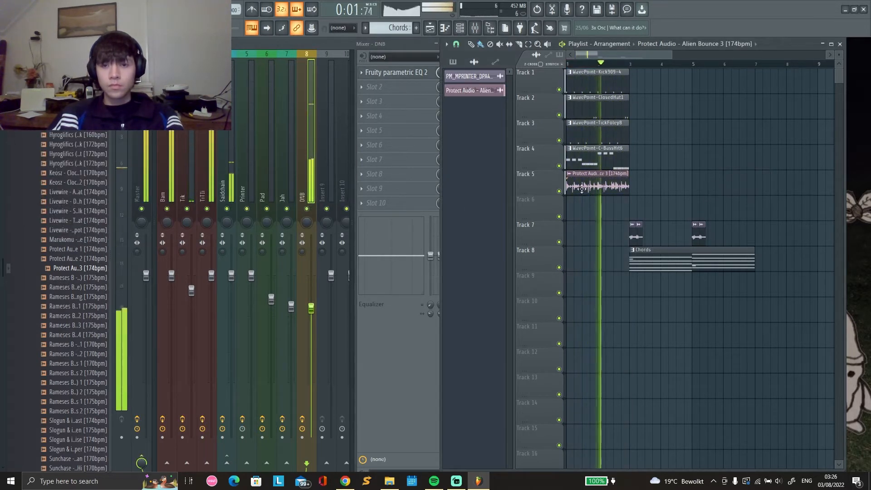
drag(584, 173, 647, 173)
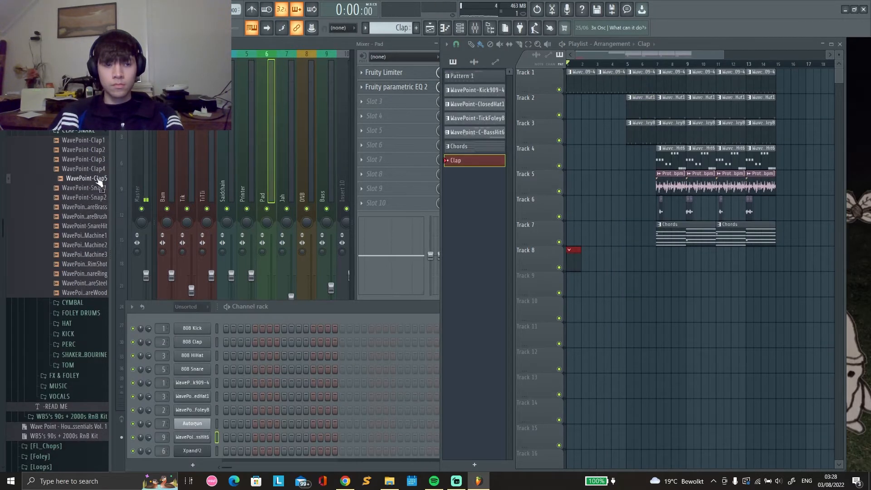
key(space)
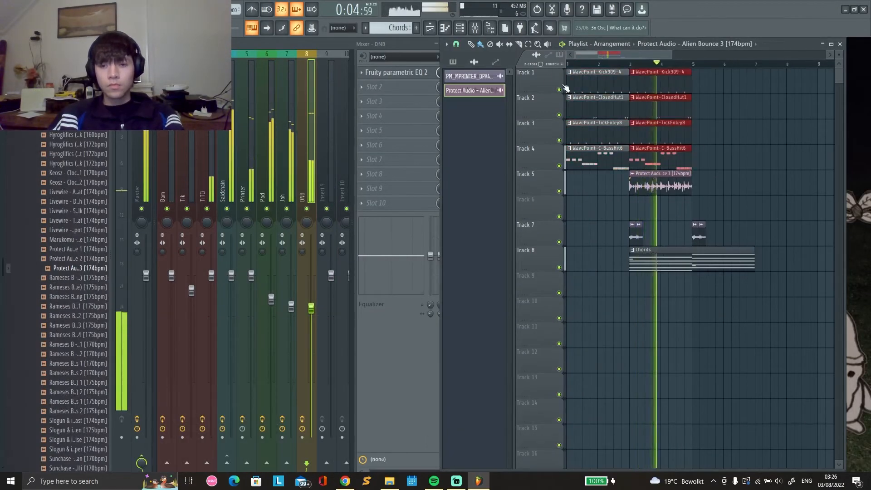
drag(718, 194, 641, 84)
key(ctrl+b)
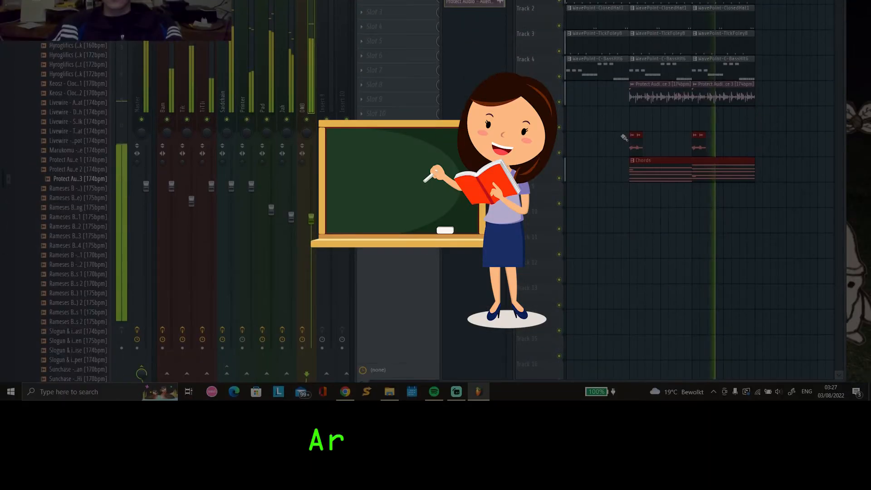
Move the printer and Chords clips up one row to Tracks 6 and 7, and select all clips in the arrangement.
key(shift+Up)
drag(651, 270, 666, 271)
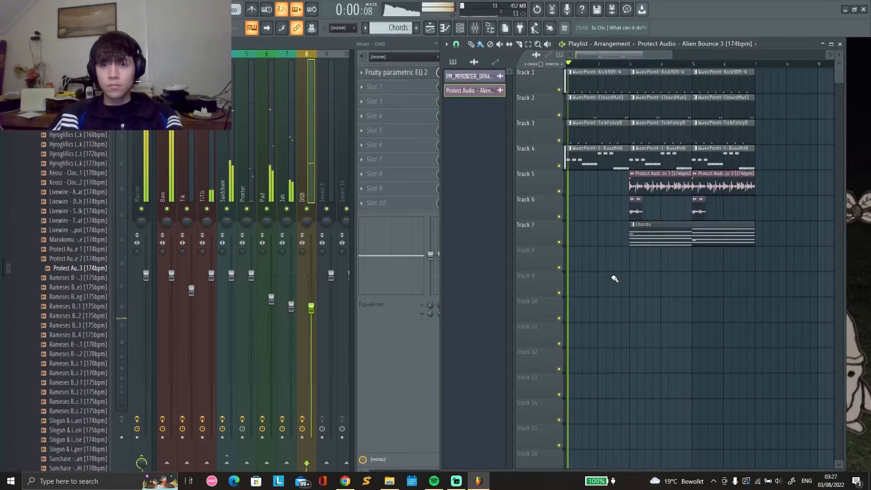
drag(750, 295, 566, 71)
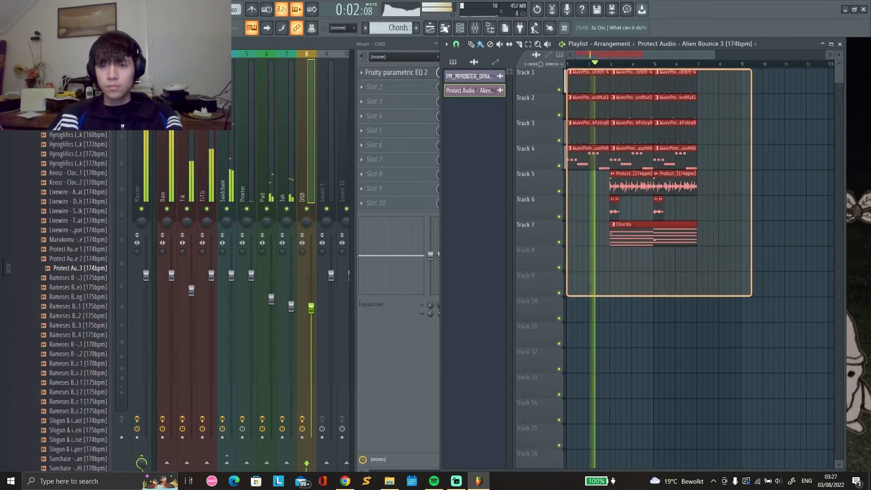
click(667, 324)
right_click(667, 323)
key(space)
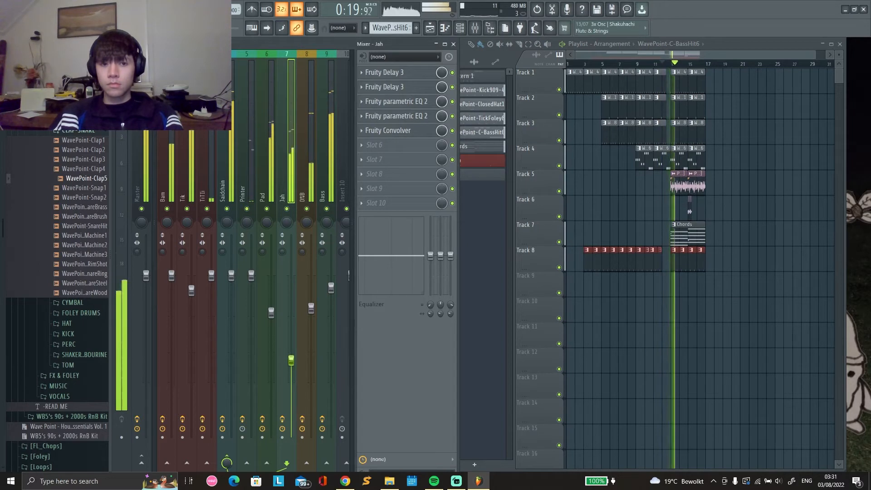
Raise the volume faders of the Pad and Jah mixer tracks slightly.
drag(271, 313, 271, 297)
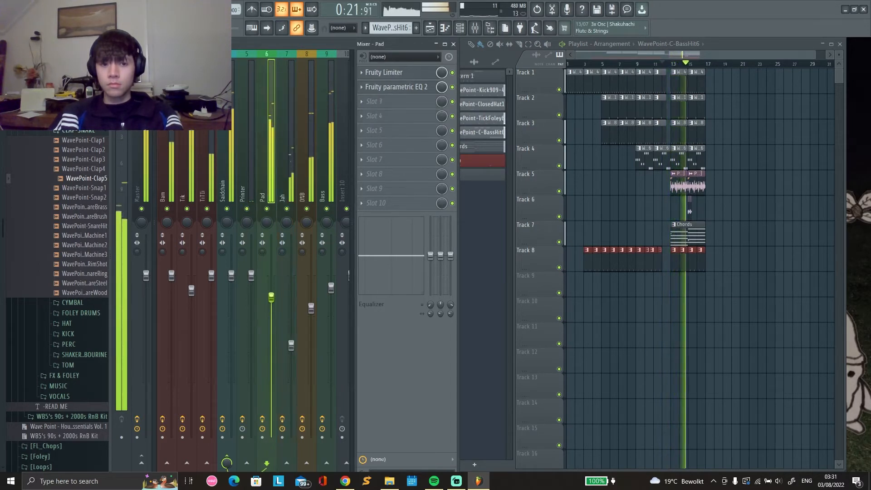
drag(293, 347, 292, 339)
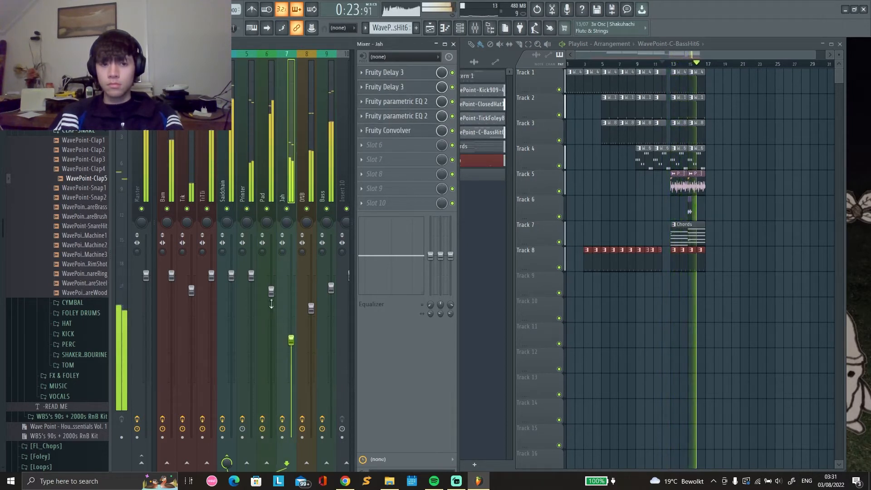
drag(271, 304, 274, 312)
Duplicate all clips of the section from bar 13 to bar 17 repeatedly until the arrangement reaches bar 29.
drag(749, 285, 678, 80)
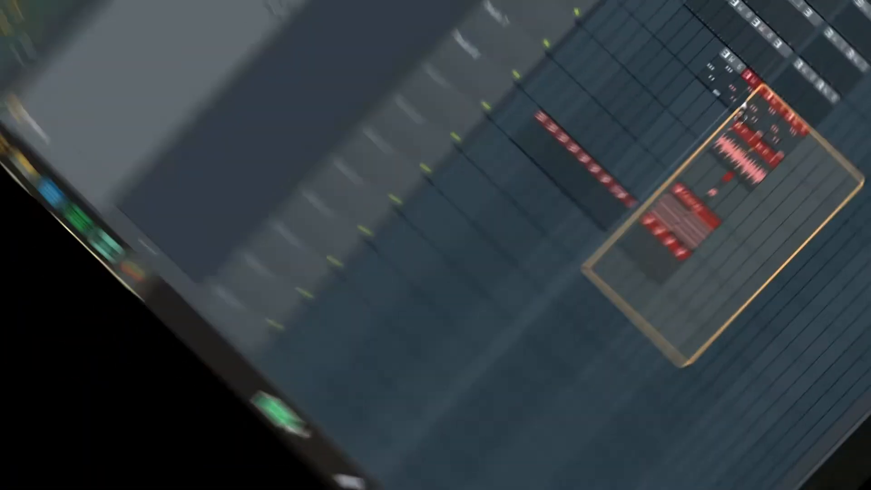
key(ctrl+b)
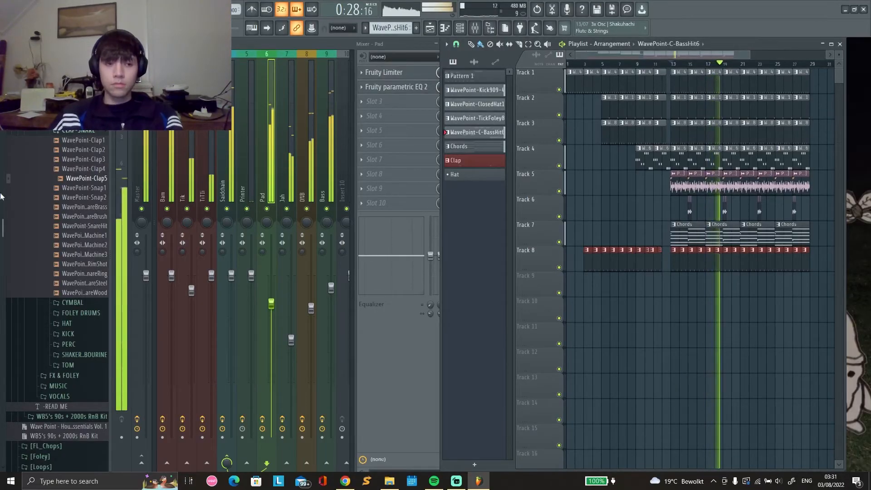
Collapse the 2. [Music_Edit] folder in the sample browser and switch to File Explorer.
scroll(40, 233, up, 5)
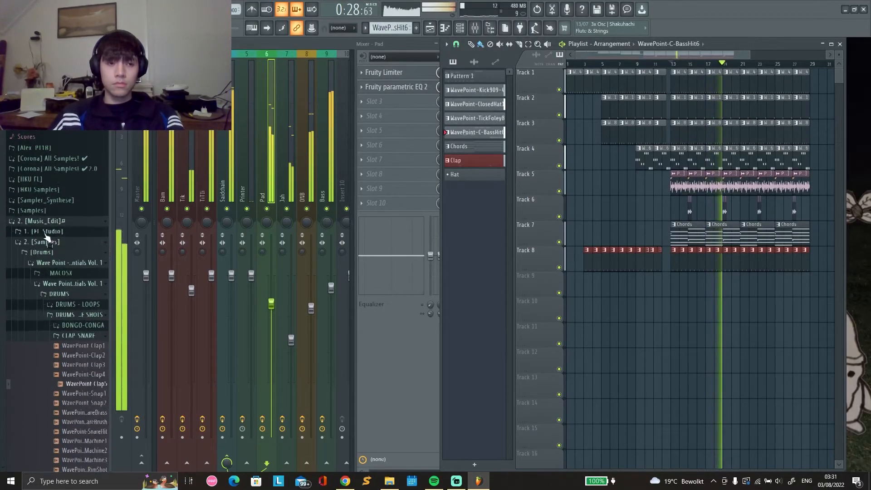
click(54, 224)
click(389, 482)
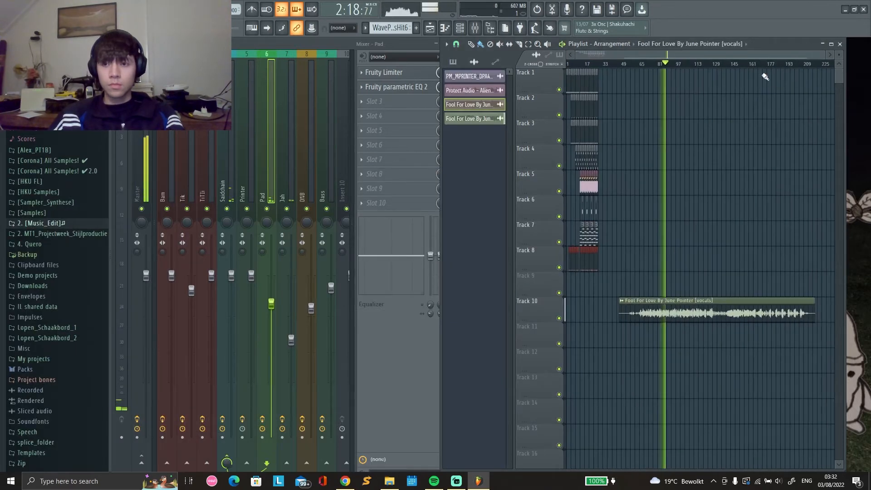
Listen to different passages of the Fool For Love vocal on Track 10 to pick a phrase for the beat.
click(763, 66)
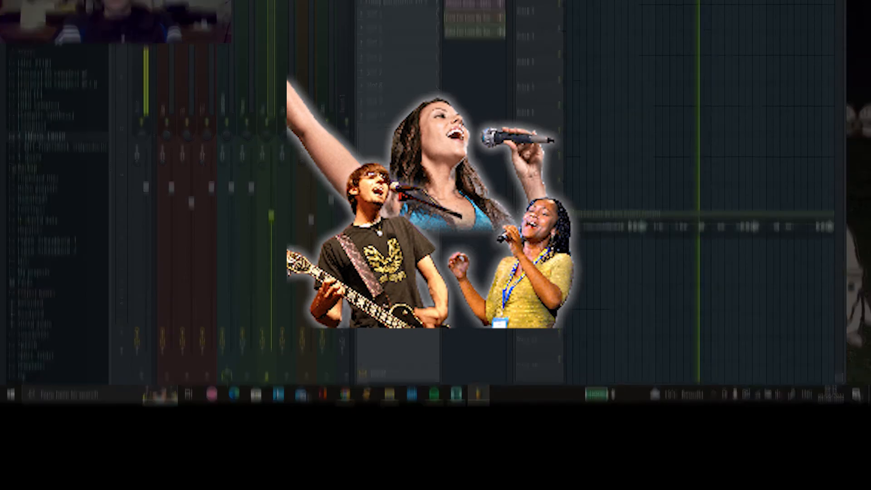
click(631, 64)
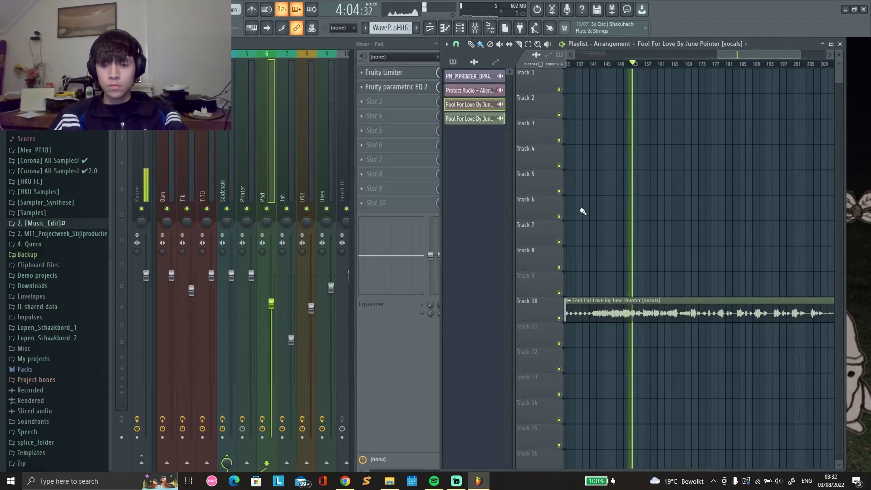
scroll(582, 211, up, 4)
drag(602, 64, 624, 64)
scroll(613, 221, down, 1)
scroll(613, 221, down, 2)
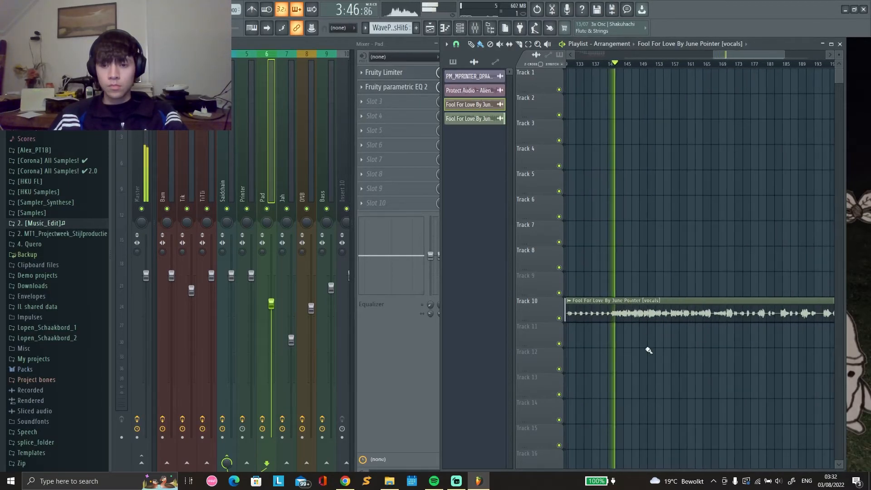
double_click(648, 350)
click(621, 353)
key(ctrl+z)
scroll(644, 333, up, 3)
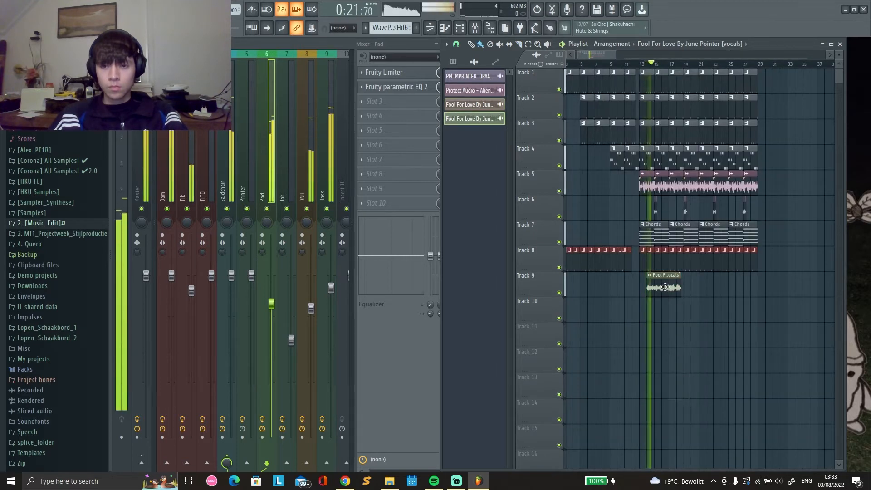
Check the vocal clip's channel settings, rename mixer insert 10 as Vocal and colour it red.
double_click(665, 287)
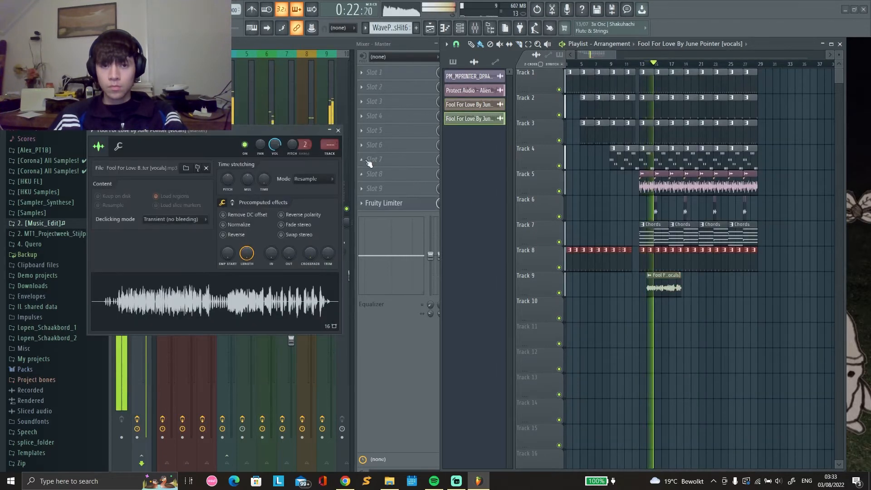
click(338, 130)
right_click(343, 50)
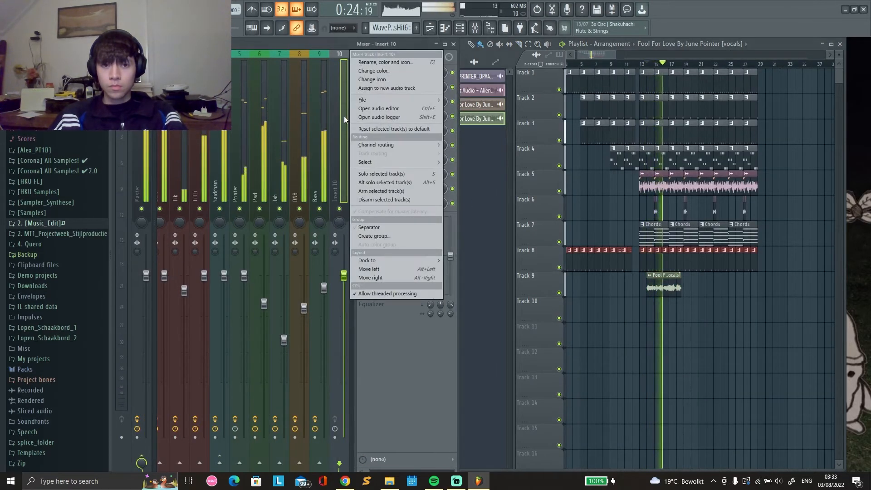
click(369, 63)
text(Vocal)
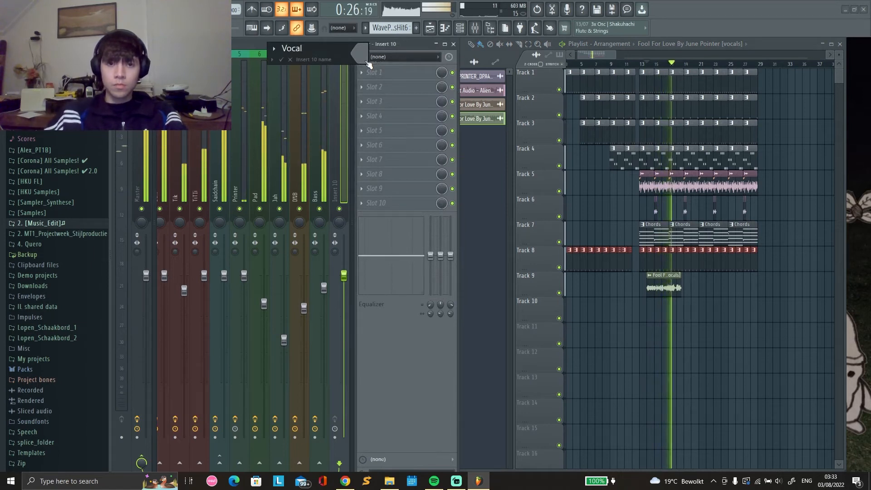
click(365, 62)
click(434, 101)
key(Return)
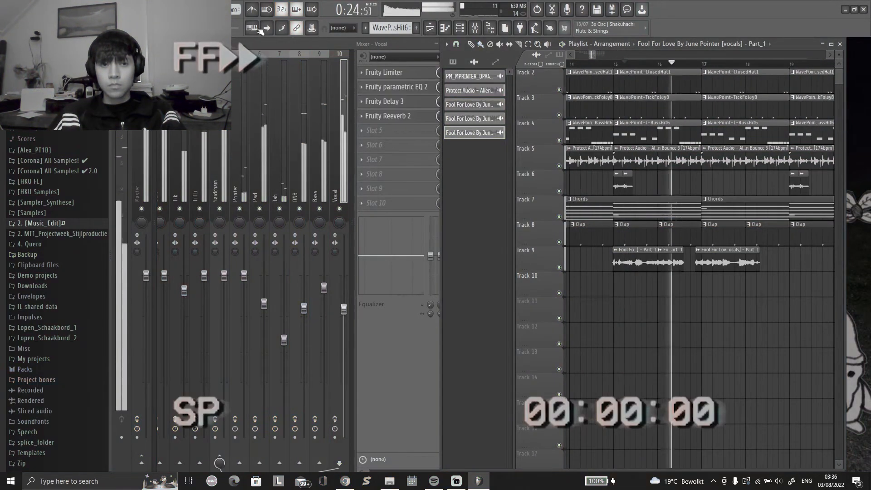
Delete the sliced-off vocal part just after bar 16 on Track 9.
right_click(673, 263)
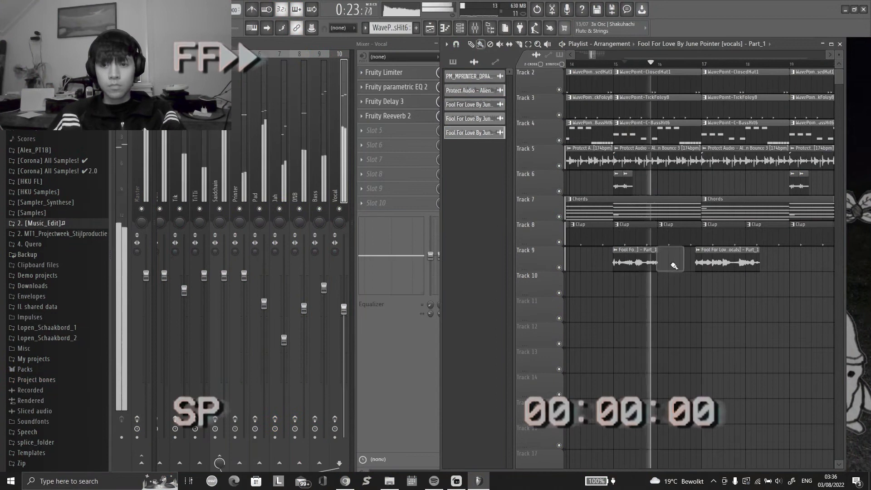
scroll(635, 318, down, 4)
click(651, 358)
right_click(653, 358)
Add Fruity Delay 3 in the Vocal track's fifth slot and create automation clips for its feedback level and output wet over bars 13–21.
drag(596, 63, 718, 70)
click(361, 131)
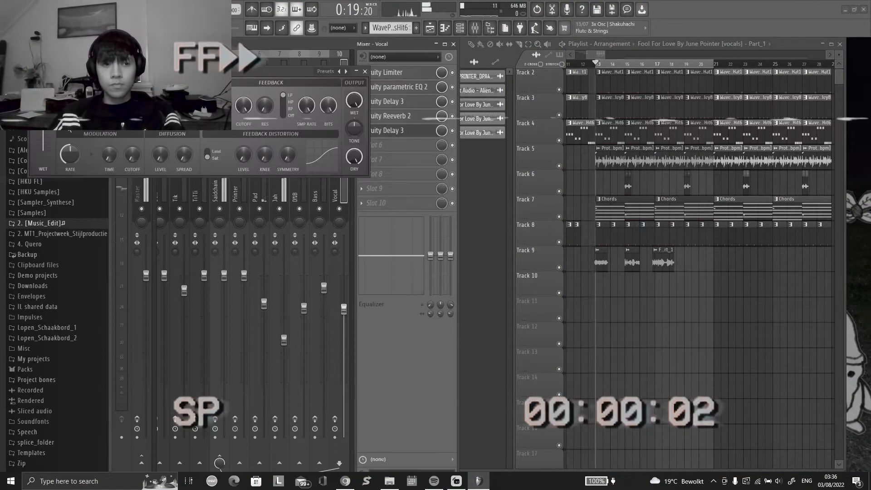
right_click(218, 109)
click(249, 156)
right_click(354, 101)
Shape both delay automation clips with an added point and a curved rise from a low start at bar 13.
scroll(601, 291, up, 4)
right_click(615, 288)
right_click(617, 304)
drag(583, 304, 582, 322)
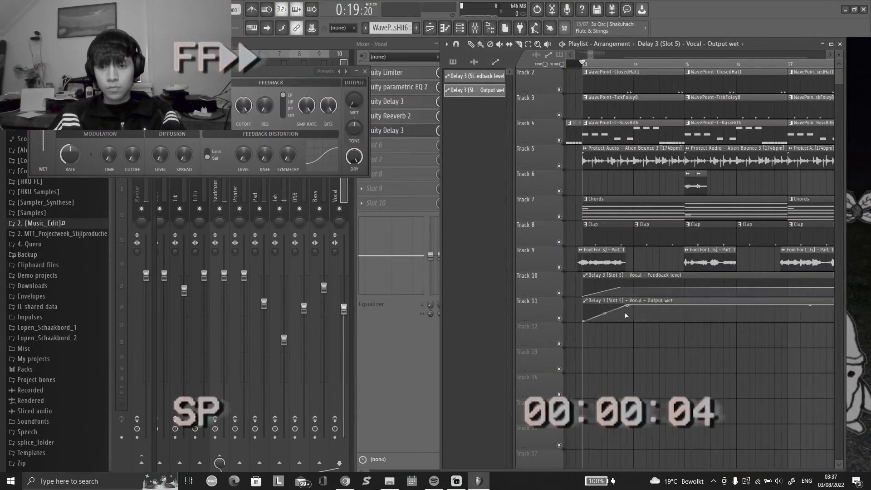
drag(599, 291, 598, 297)
drag(600, 312, 600, 320)
key(space)
Duplicate the feedback level and output wet automation clips twice so they repeat under all three vocal parts.
scroll(711, 291, down, 4)
scroll(685, 309, up, 4)
drag(726, 345, 648, 286)
key(ctrl+b)
key(ctrl+b)
scroll(648, 317, down, 4)
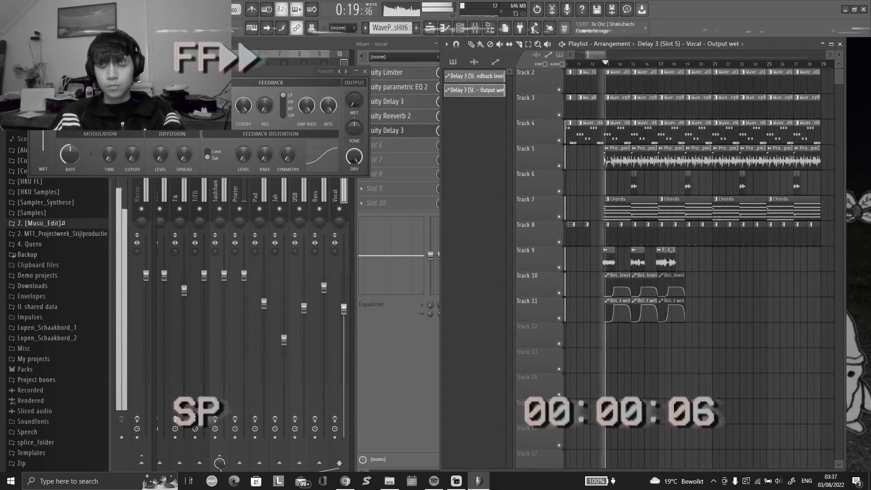
Close the delay window and make the third feedback level and output wet automation clips unique.
click(364, 72)
scroll(653, 299, up, 5)
click(631, 276)
click(631, 300)
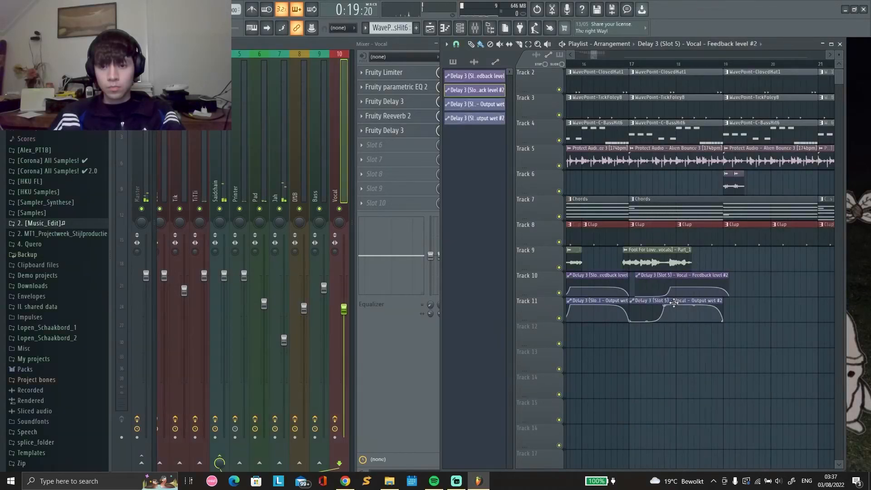
Lower the Vocal track's volume fader while the arrangement plays.
scroll(640, 408, down, 4)
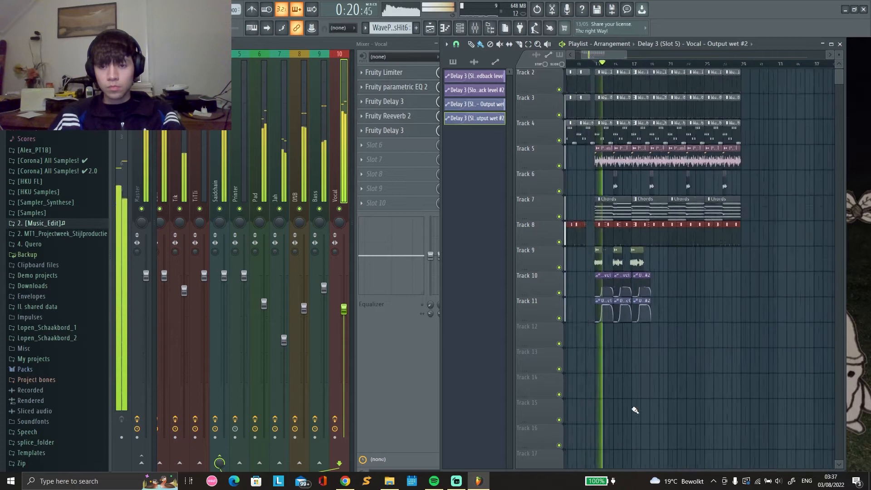
drag(344, 308, 339, 336)
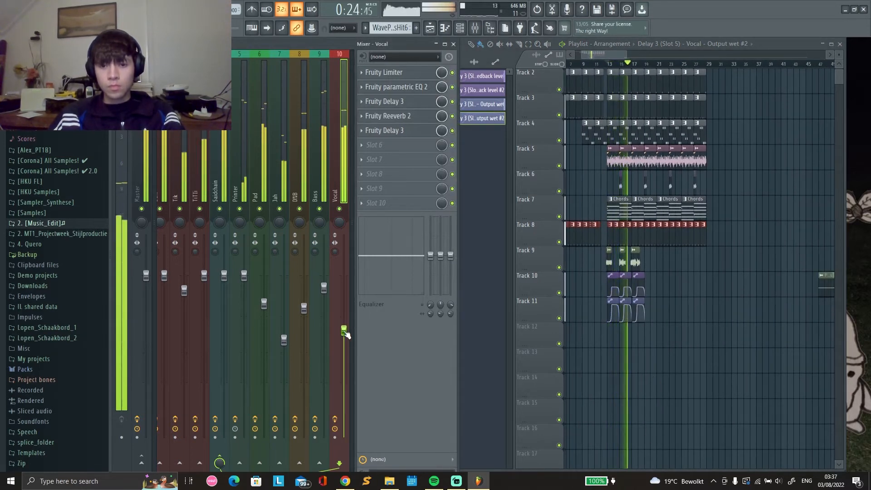
click(618, 382)
right_click(616, 380)
scroll(610, 377, up, 2)
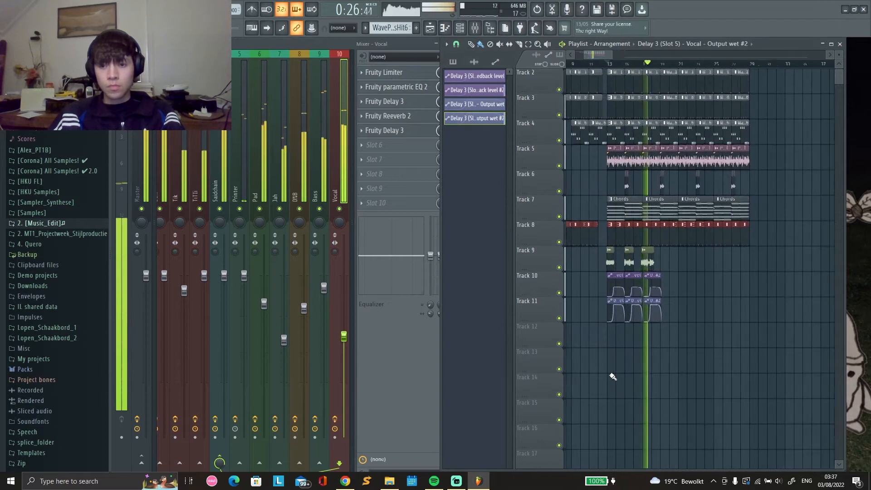
scroll(605, 355, down, 2)
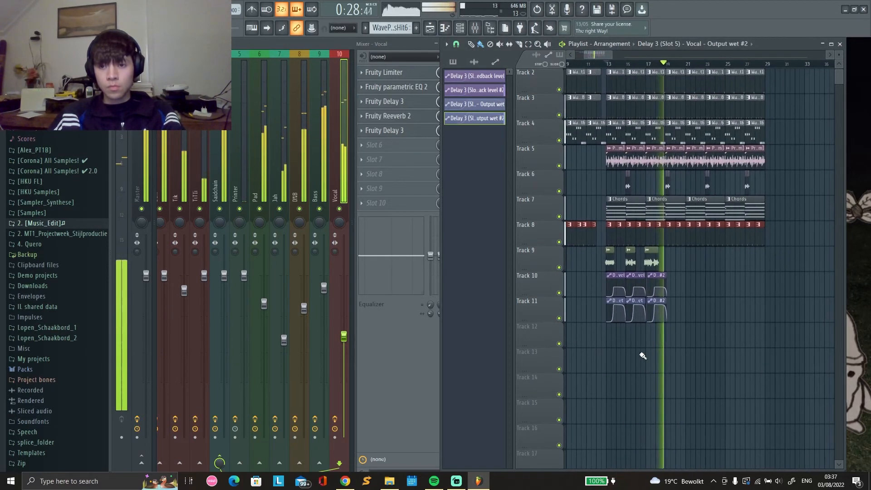
Duplicate the vocal parts and their delay automation clips on Tracks 9 to 11 to bar 21.
drag(717, 345, 607, 267)
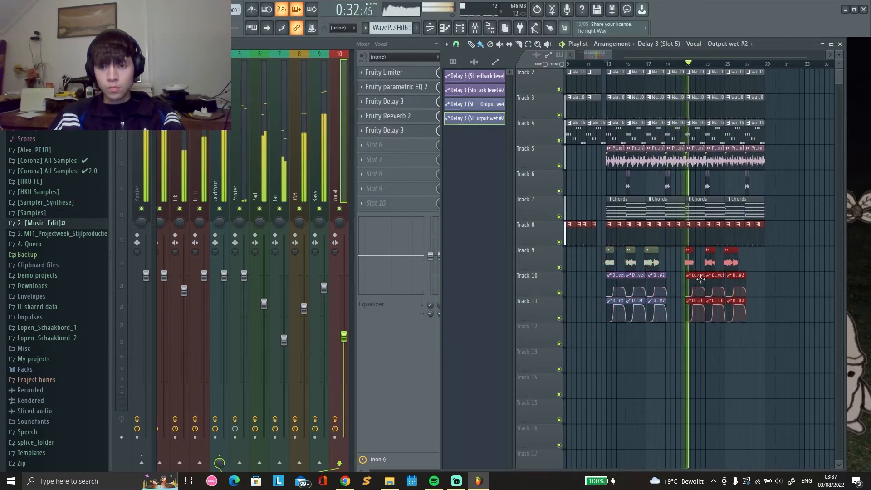
key(ctrl+b)
scroll(713, 286, up, 1)
scroll(713, 286, up, 3)
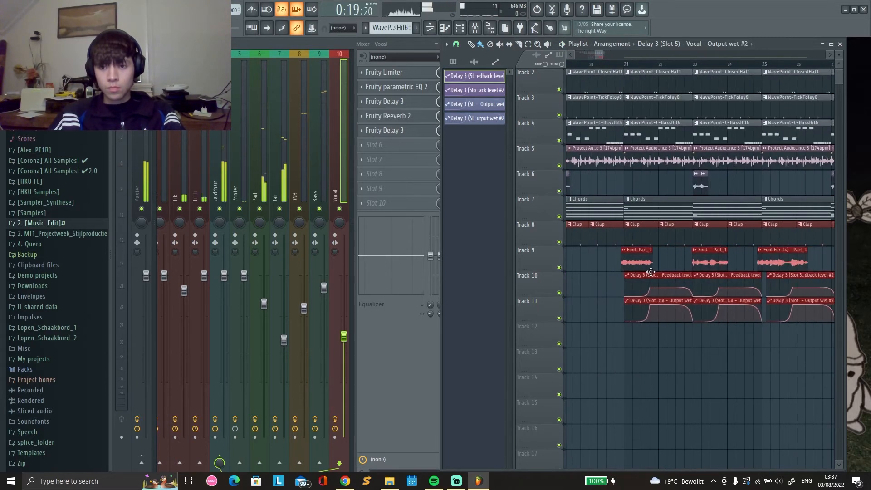